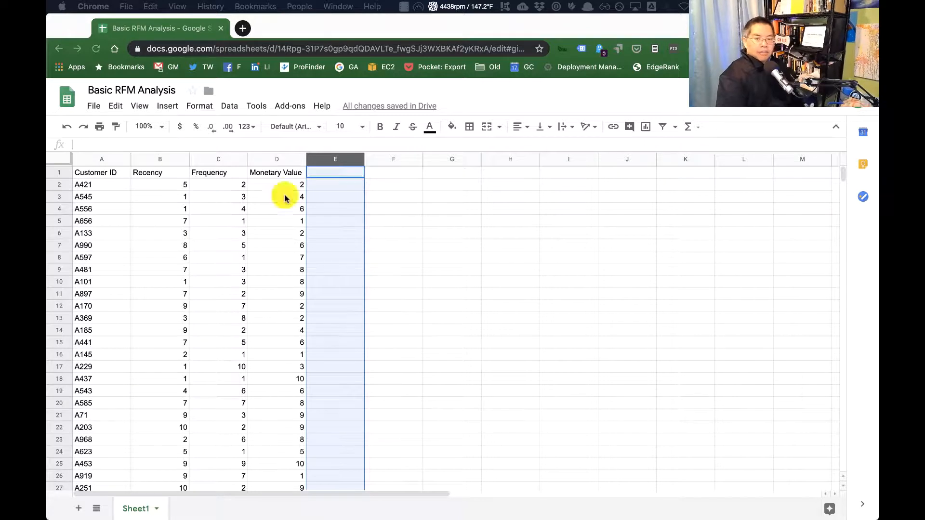
pyautogui.click(420, 244)
pyautogui.click(161, 231)
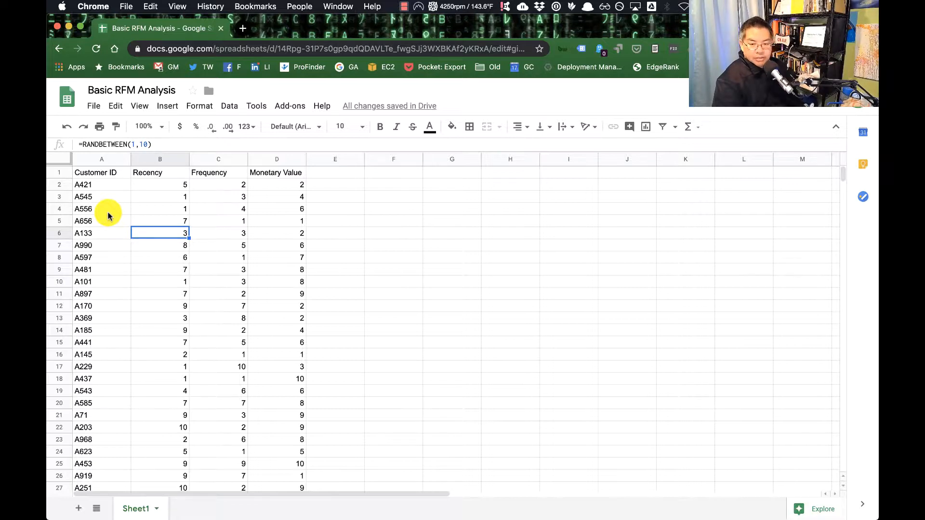
# Step: Add the header Total Value in E1 and sum B2:D2 in the cell below it
pyautogui.click(330, 179)
pyautogui.write('Total Value')
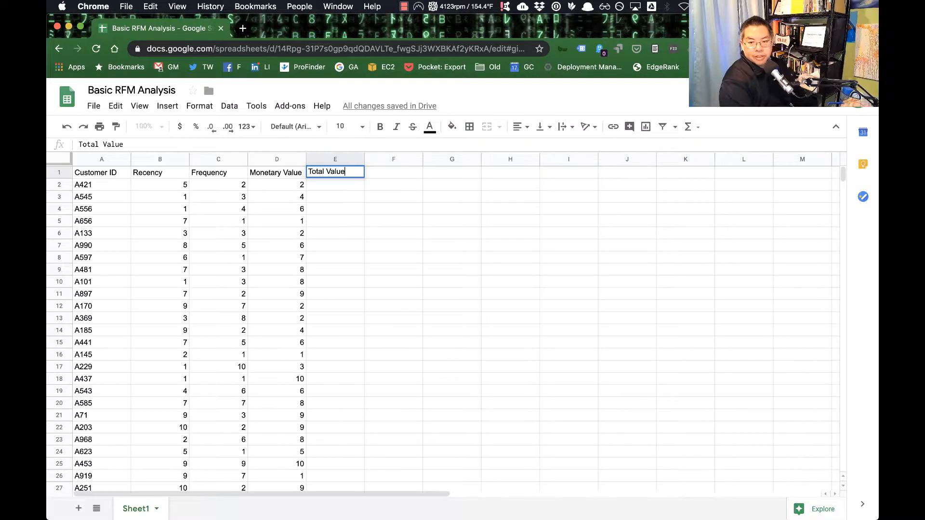
pyautogui.press('Return')
pyautogui.write('=sum(')
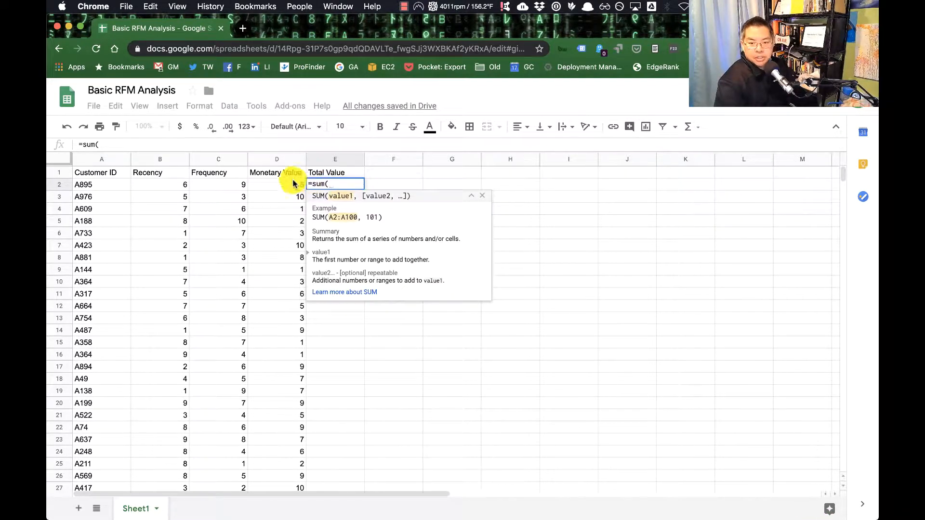
pyautogui.moveTo(163, 185); pyautogui.dragTo(290, 189)
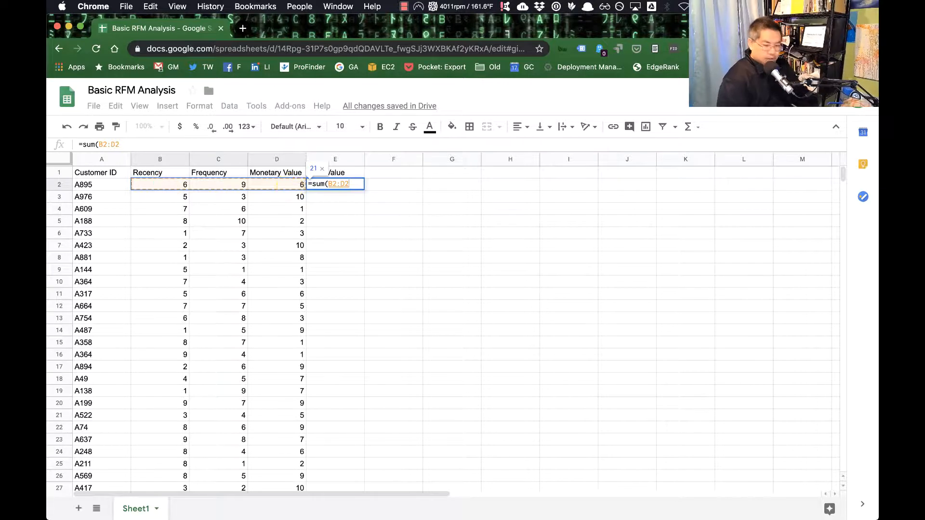
pyautogui.press('Return')
pyautogui.press('Up')
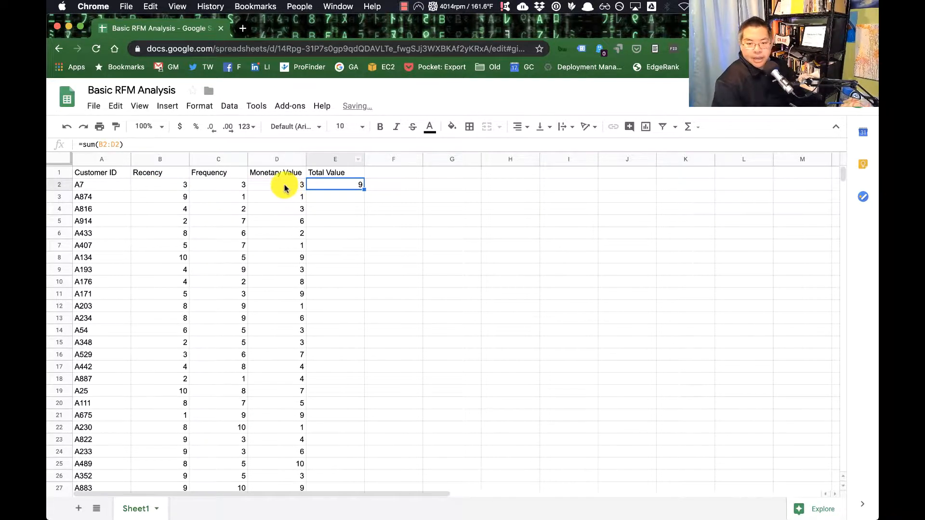
# Step: Fill the E2 sum formula down the Total Value column for all customer rows
pyautogui.click(285, 187)
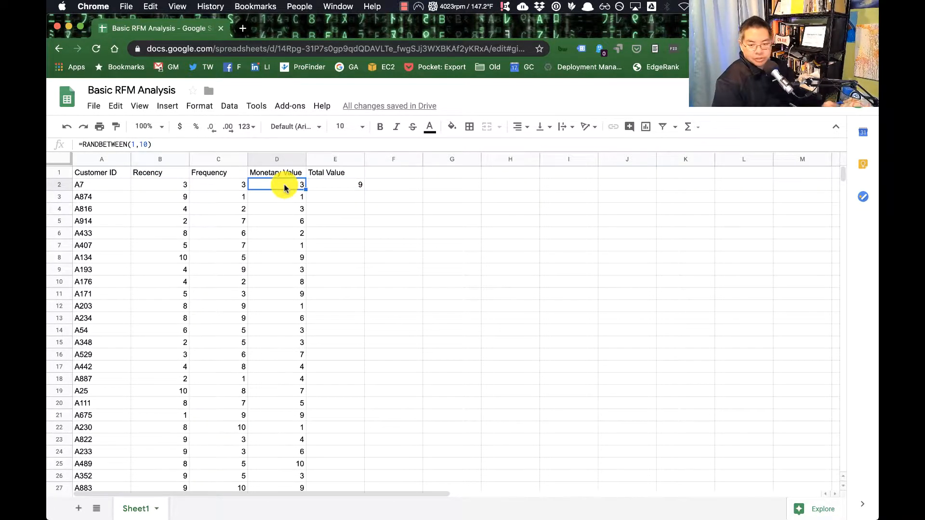
pyautogui.click(326, 185)
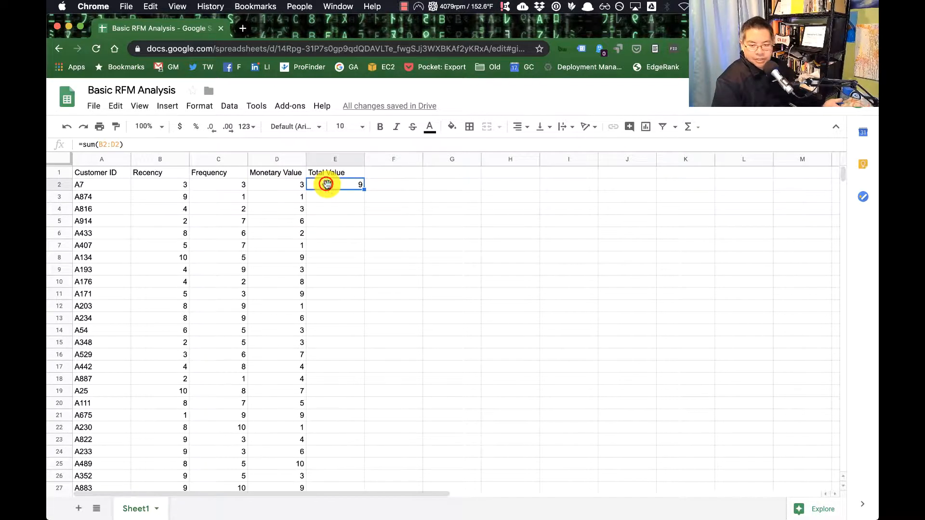
pyautogui.doubleClick(365, 191)
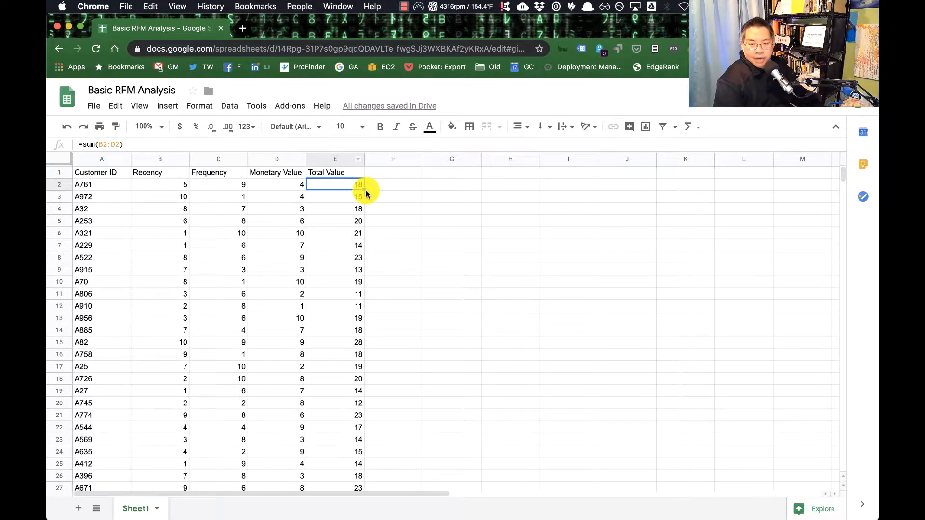
# Step: Copy all the contents of Sheet1 and add a new blank sheet
pyautogui.click(60, 158)
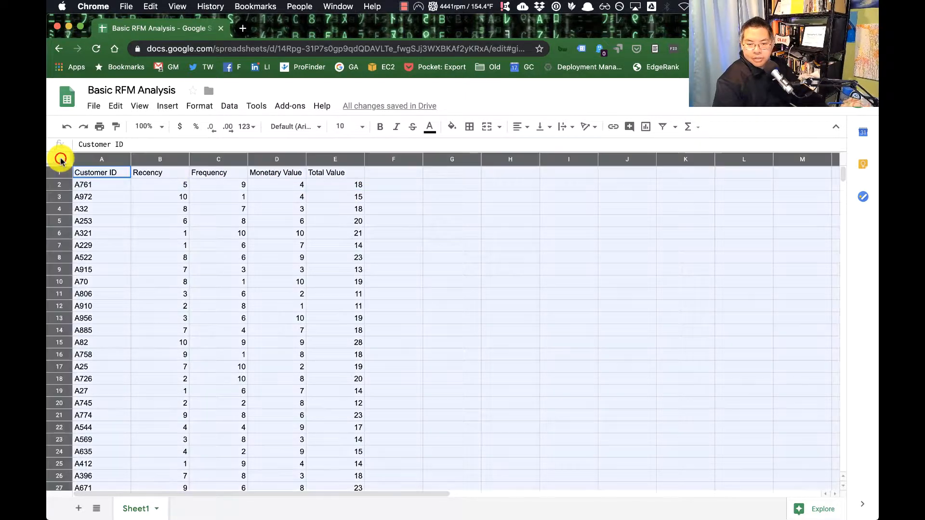
pyautogui.click(78, 508)
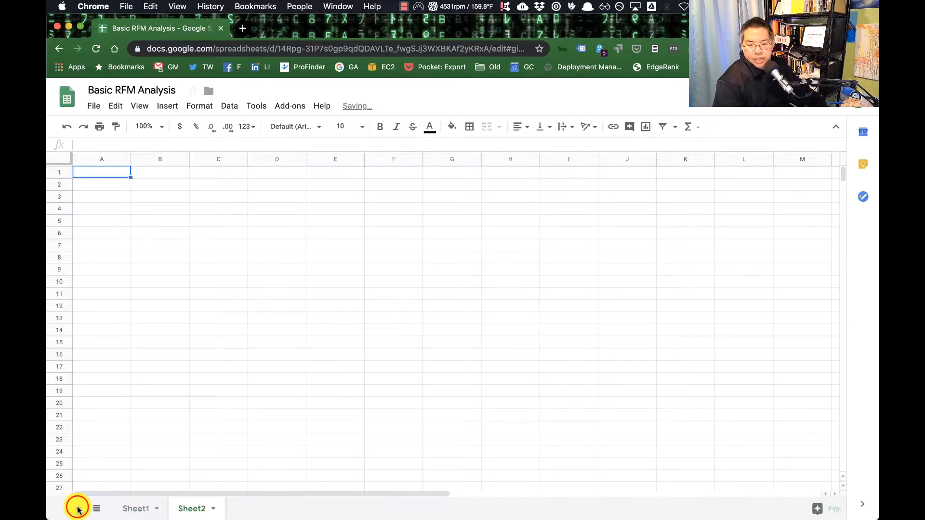
pyautogui.press('cmd+v')
pyautogui.click(277, 195)
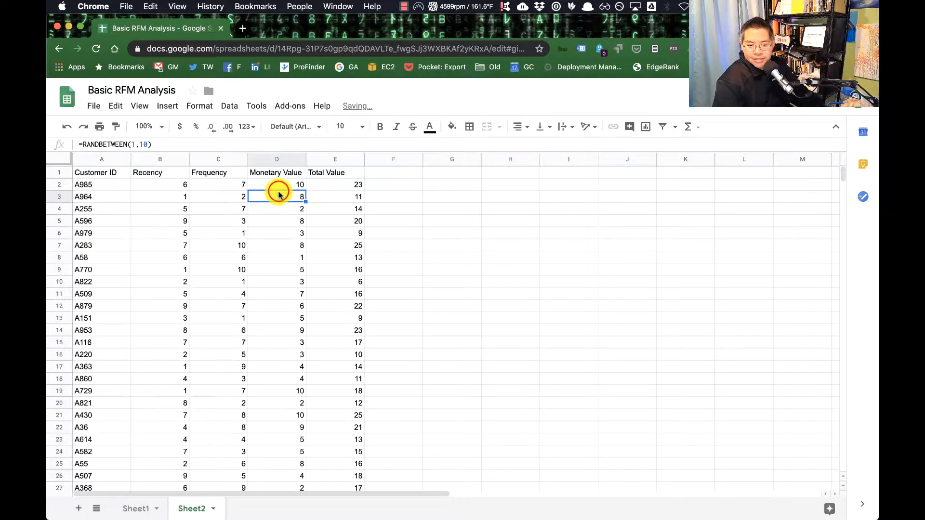
pyautogui.press('cmd+z')
# Step: Paste the copied table as values only into the new sheet, starting at A1
pyautogui.rightClick(98, 173)
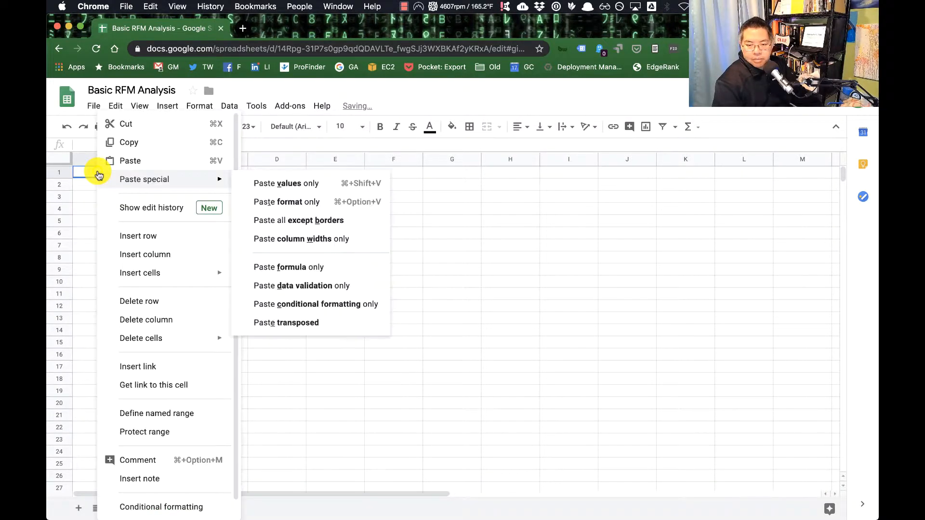
pyautogui.moveTo(144, 179)
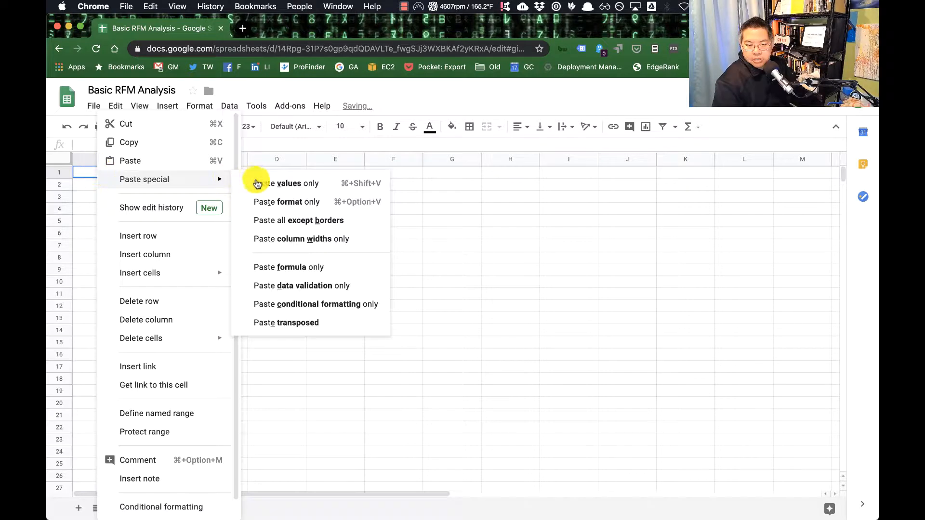
pyautogui.click(292, 185)
pyautogui.click(448, 209)
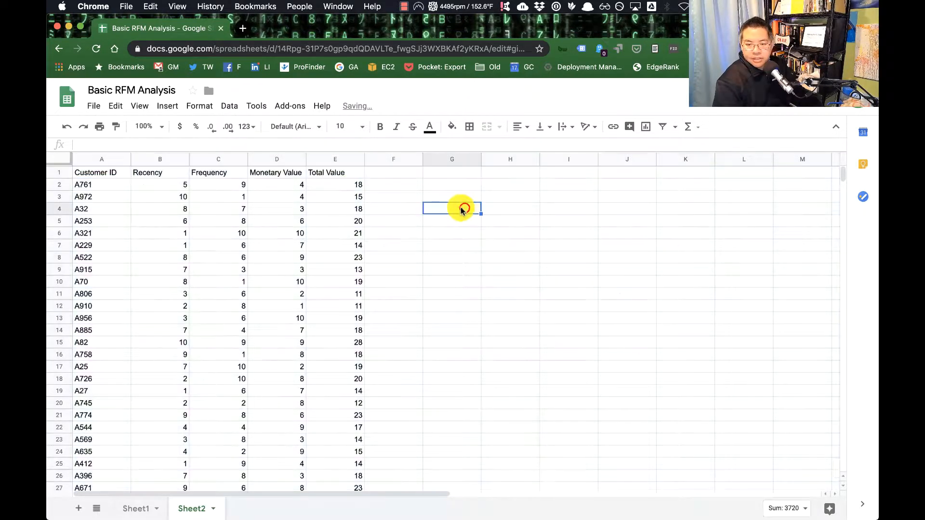
# Step: Sort Sheet2 by the Total Value column in descending order (Z → A)
pyautogui.click(342, 159)
pyautogui.click(358, 161)
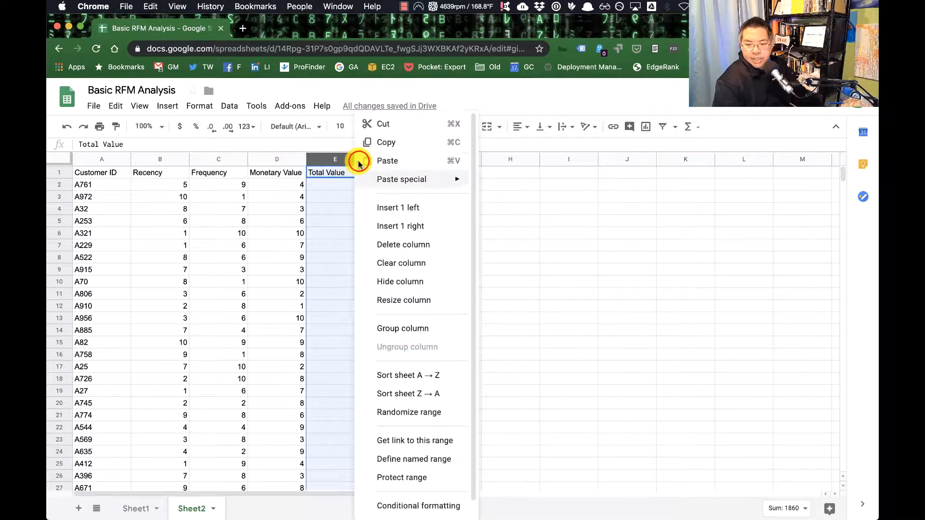
pyautogui.click(447, 394)
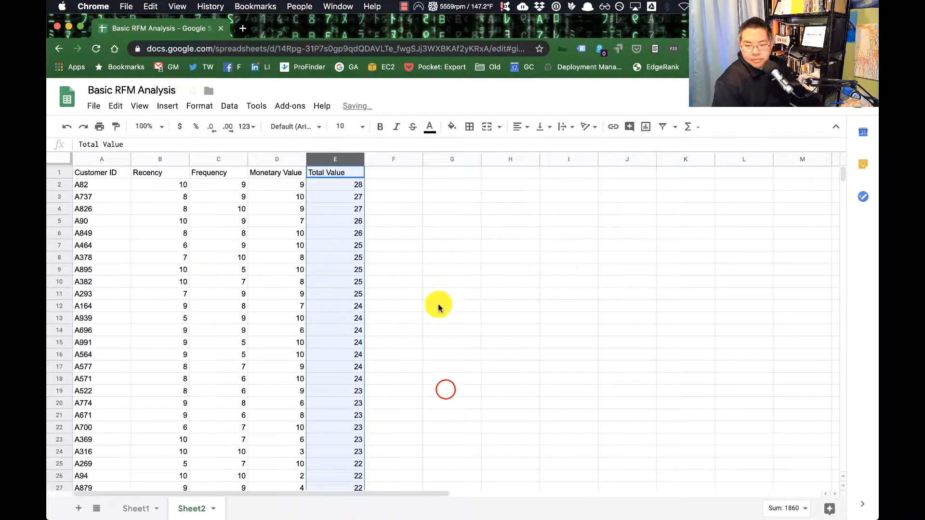
pyautogui.click(438, 293)
# Step: Apply a red-white-green color scale to the Total Value column, E1:E1000, as conditional formatting
pyautogui.click(334, 159)
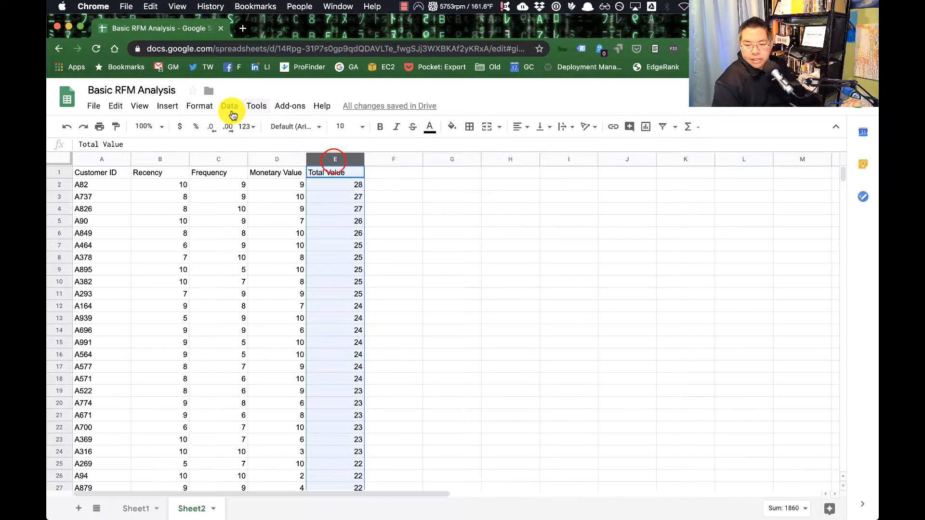
pyautogui.click(201, 107)
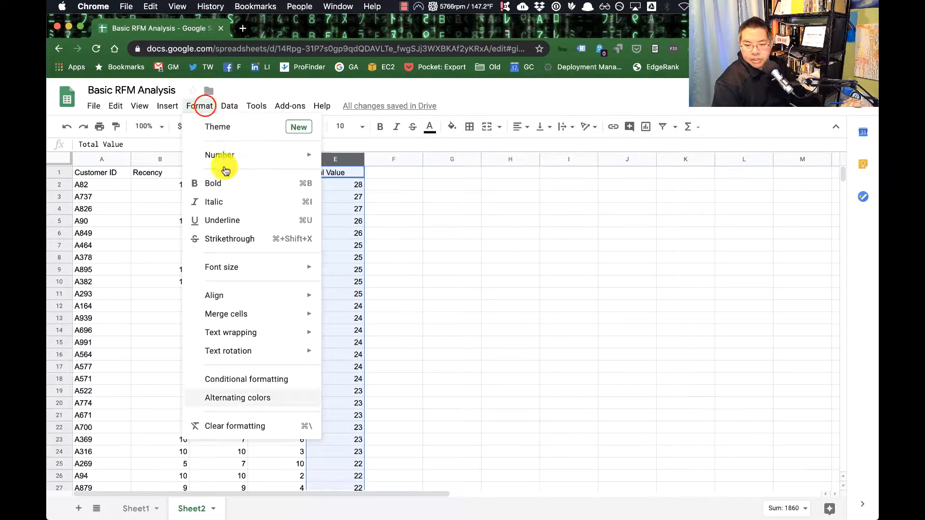
pyautogui.click(290, 379)
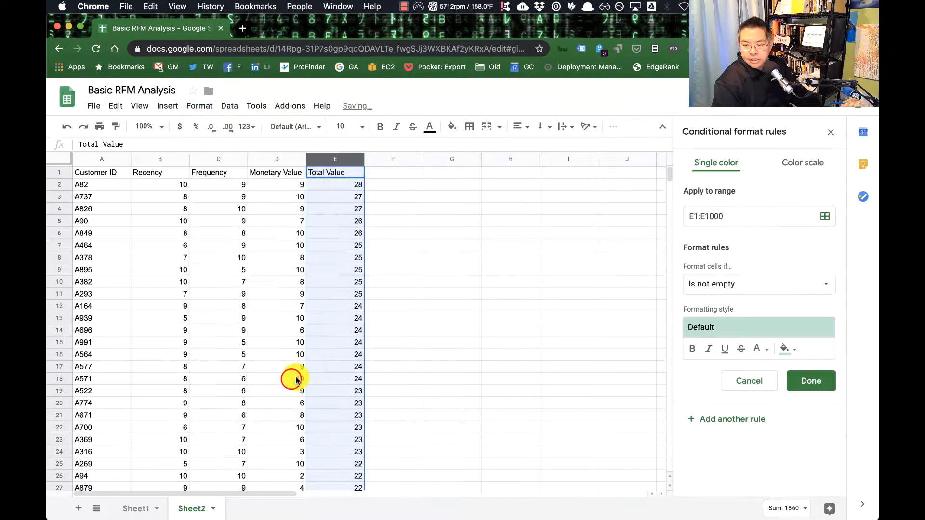
pyautogui.click(802, 163)
pyautogui.click(749, 287)
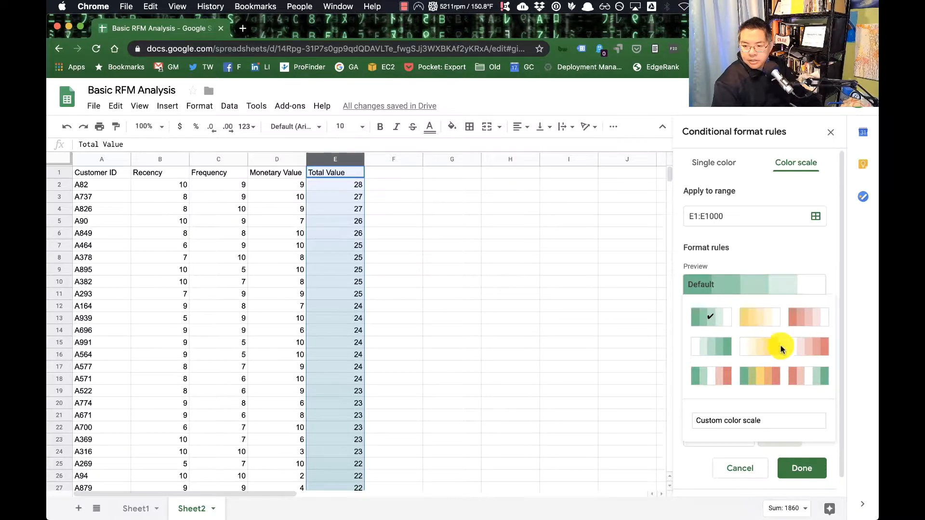
pyautogui.click(800, 379)
pyautogui.click(794, 472)
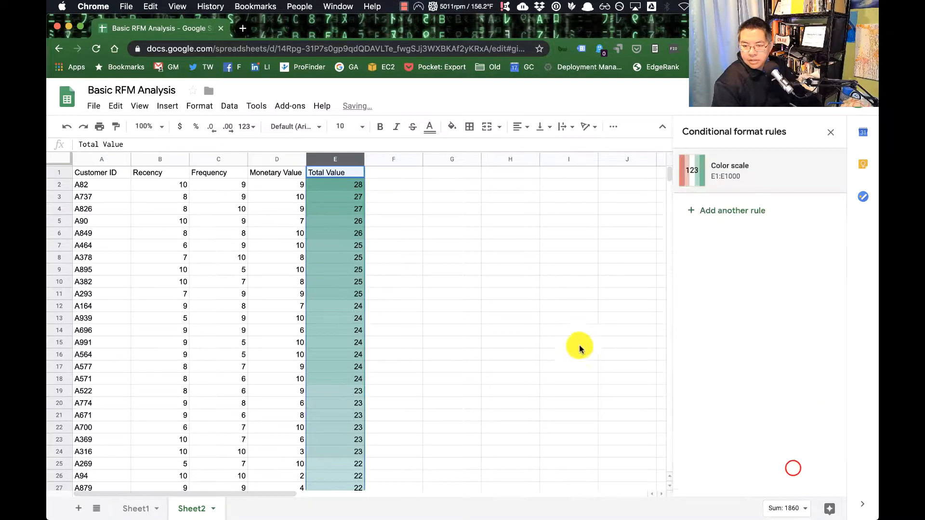
pyautogui.click(452, 271)
# Step: Examine the ranked customers from highest to lowest Total Value and compare their recency, frequency and monetary scores
pyautogui.click(94, 187)
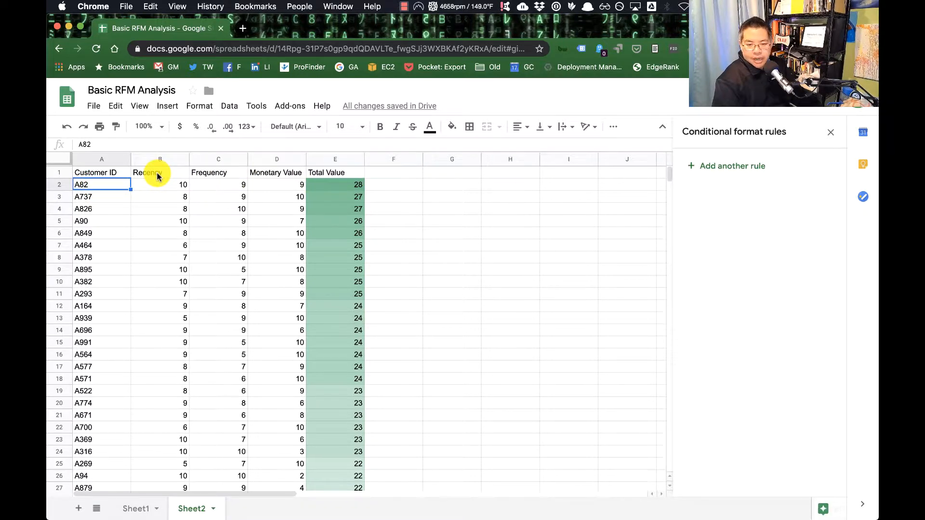
pyautogui.scroll(-20, 315, 217)
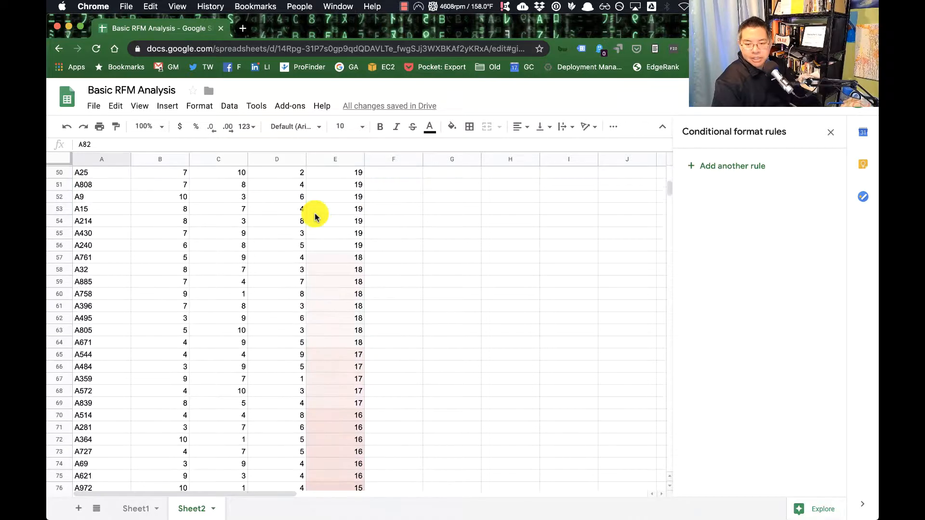
pyautogui.scroll(4, 309, 216)
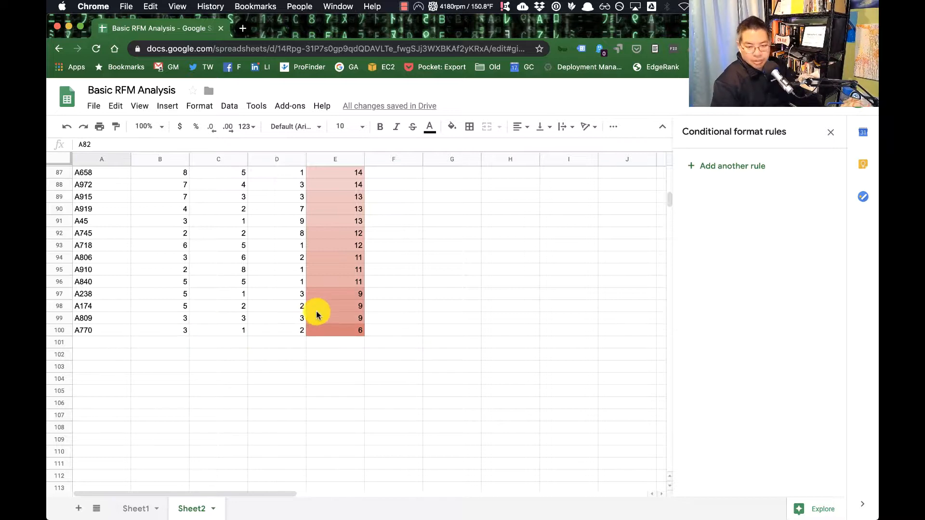
pyautogui.scroll(5, 318, 314)
pyautogui.scroll(20, 318, 314)
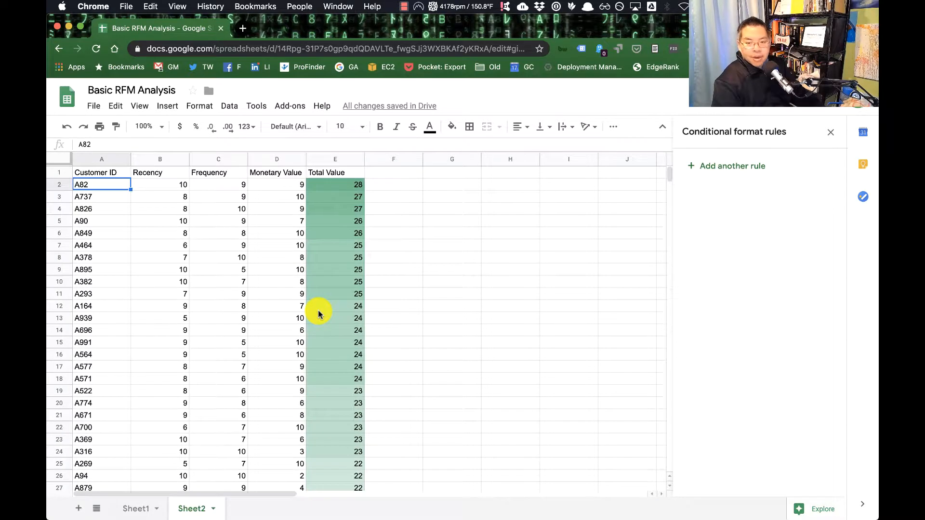
pyautogui.click(251, 246)
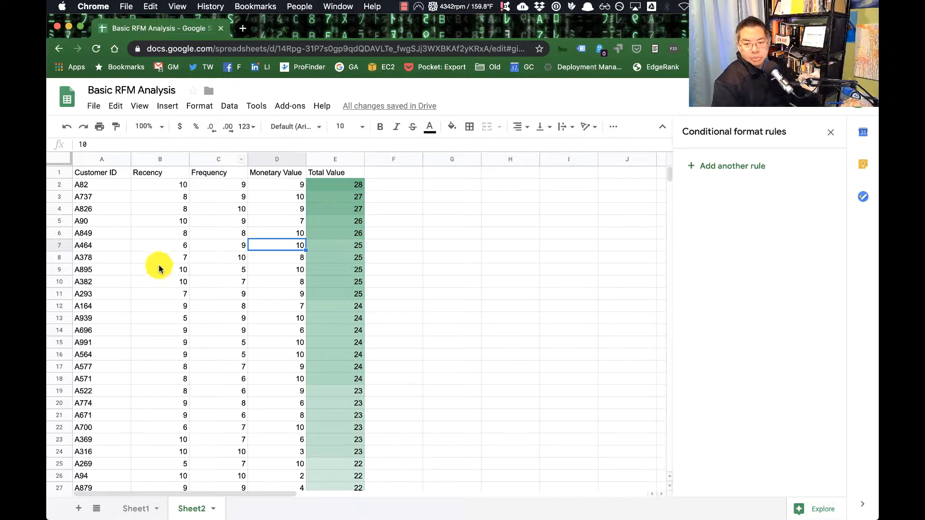
pyautogui.scroll(-5, 408, 322)
pyautogui.scroll(5, 408, 323)
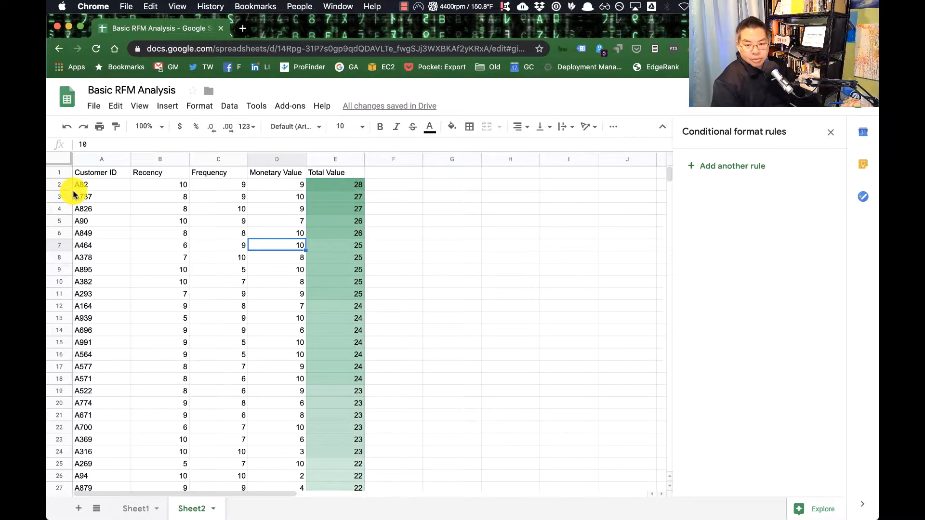
# Step: Download Sheet2 as a comma-separated values (.csv) file
pyautogui.click(90, 105)
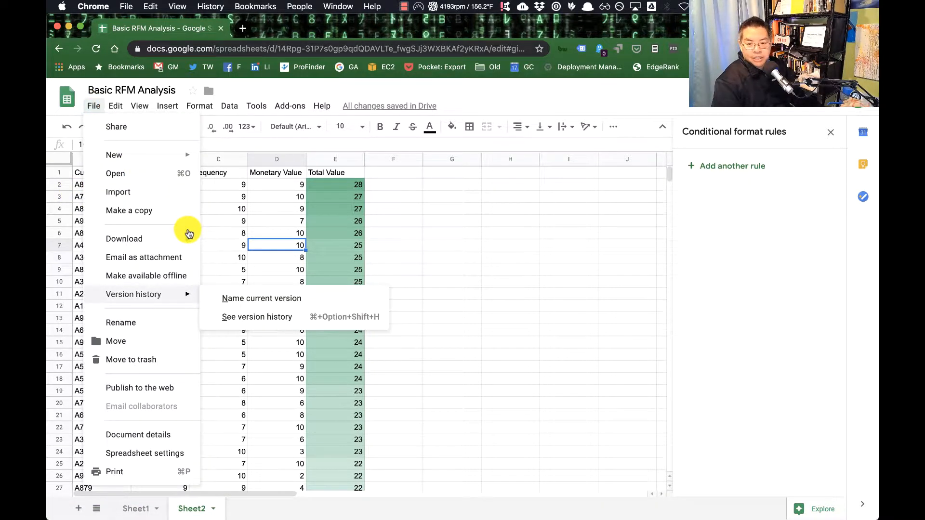
pyautogui.moveTo(188, 233)
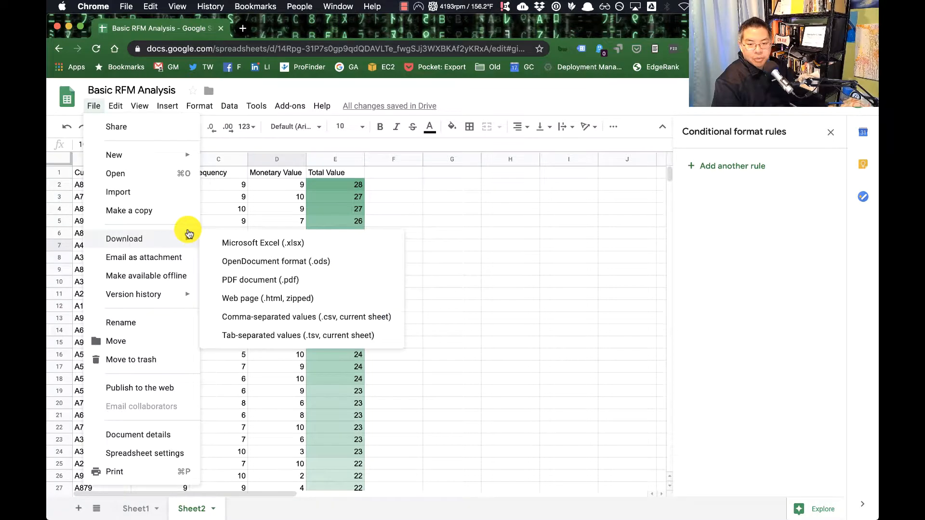
pyautogui.click(356, 320)
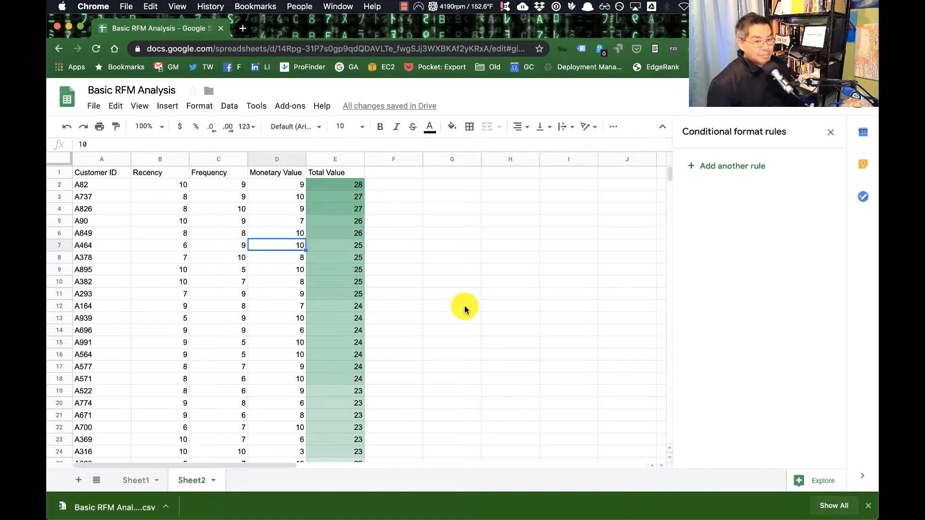
pyautogui.scroll(-4, 285, 378)
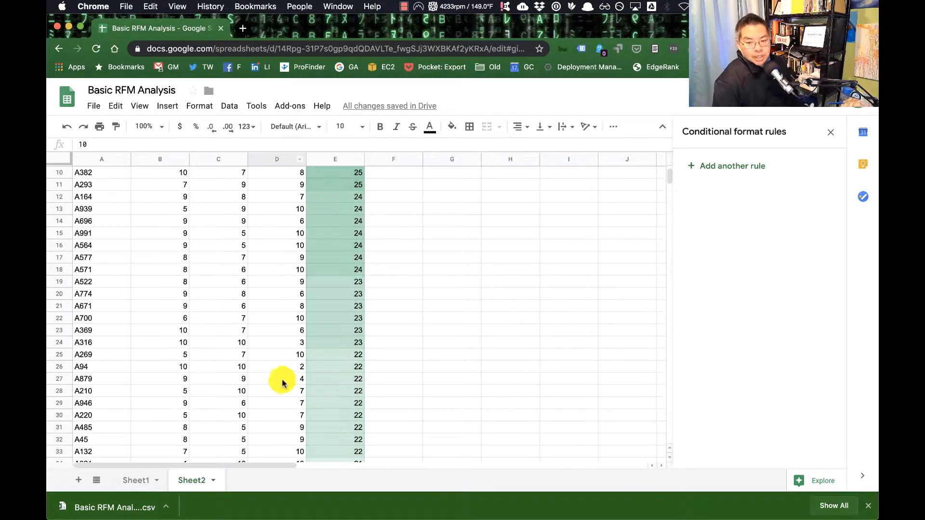
pyautogui.scroll(4, 278, 384)
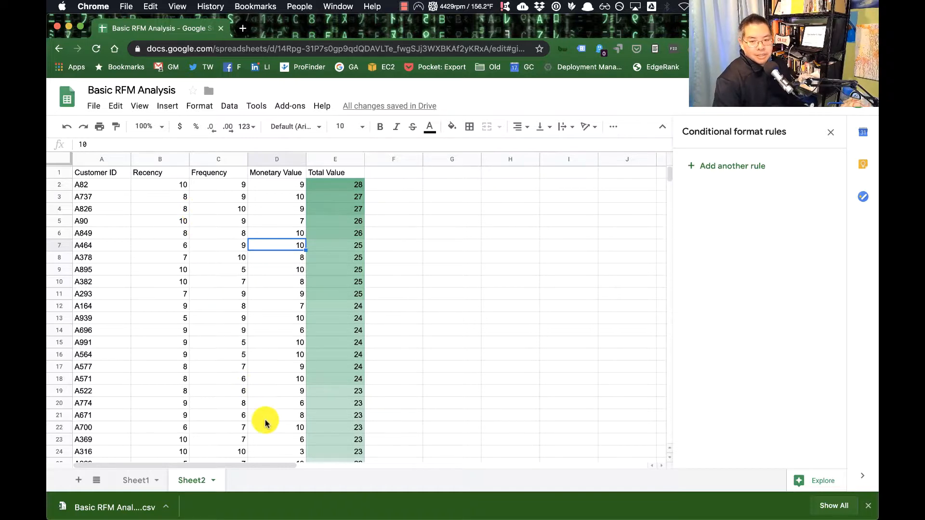
pyautogui.scroll(-1, 265, 423)
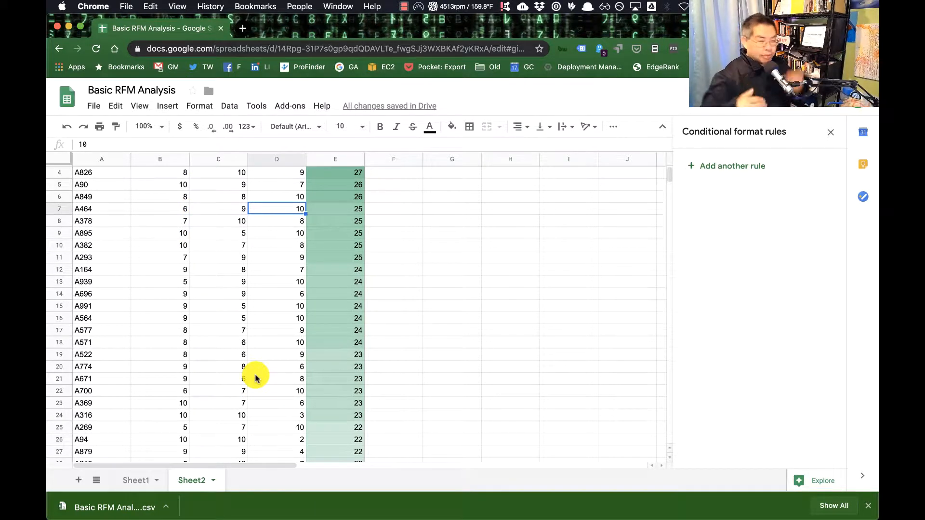
pyautogui.scroll(1, 255, 378)
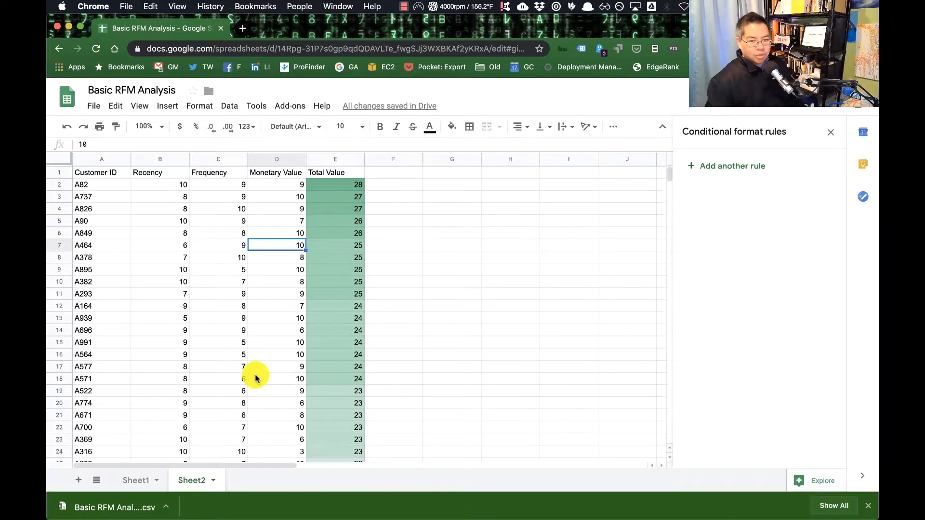
# Step: Switch to the RFM Analysis project's assets in IBM Watson Studio
pyautogui.hotkey('ctrl', 'Right')
pyautogui.click(410, 36)
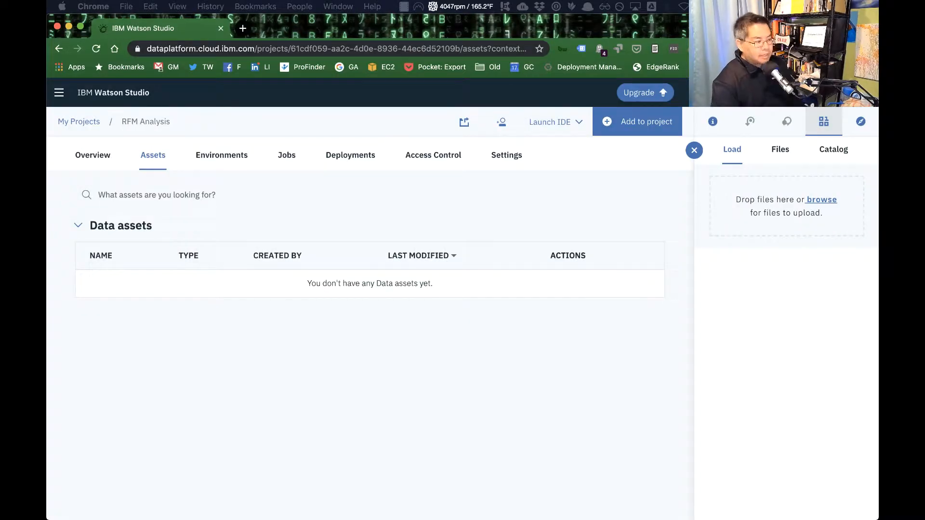
# Step: Upload Basic RFM Analysis - Sheet2.csv to the project's data assets, overwriting the existing file of the same name
pyautogui.moveTo(251, 29); pyautogui.dragTo(791, 195)
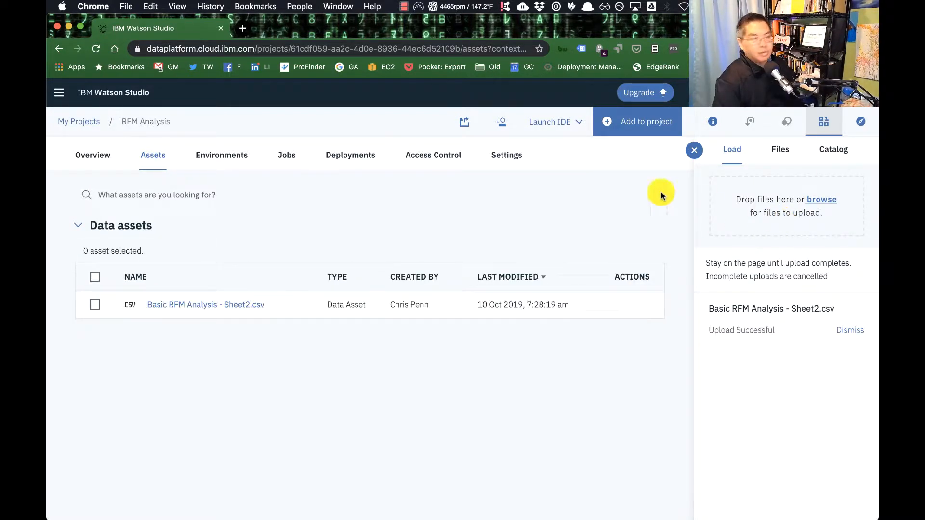
pyautogui.moveTo(496, 140); pyautogui.dragTo(808, 224)
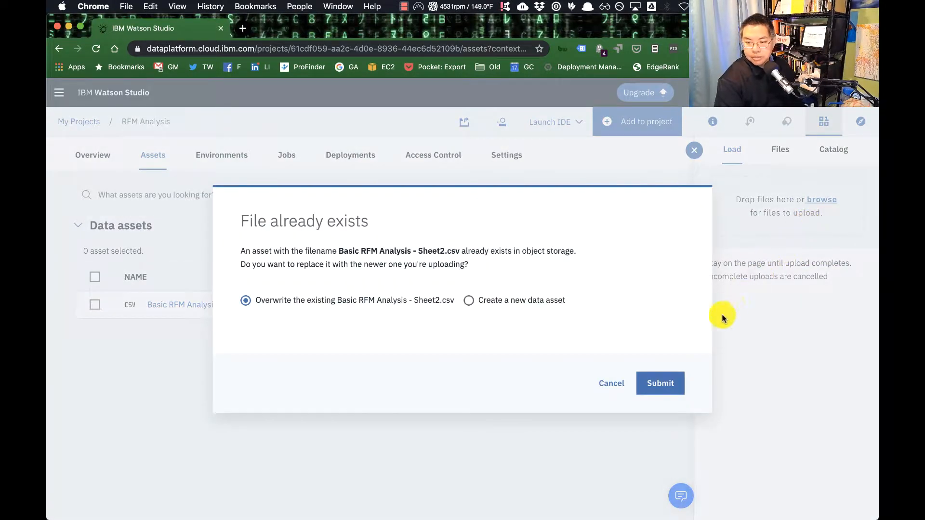
pyautogui.click(655, 387)
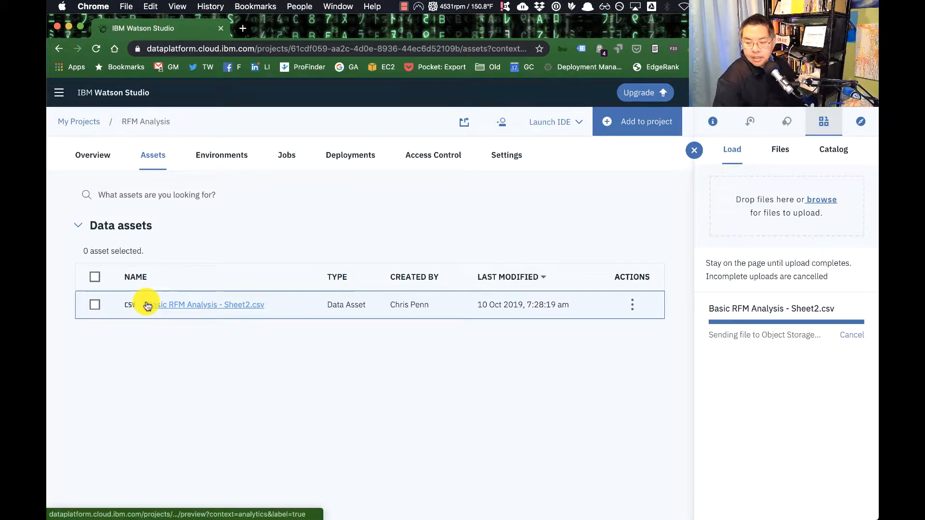
# Step: Open the Basic RFM Analysis - Sheet2.csv data asset for refining
pyautogui.click(200, 305)
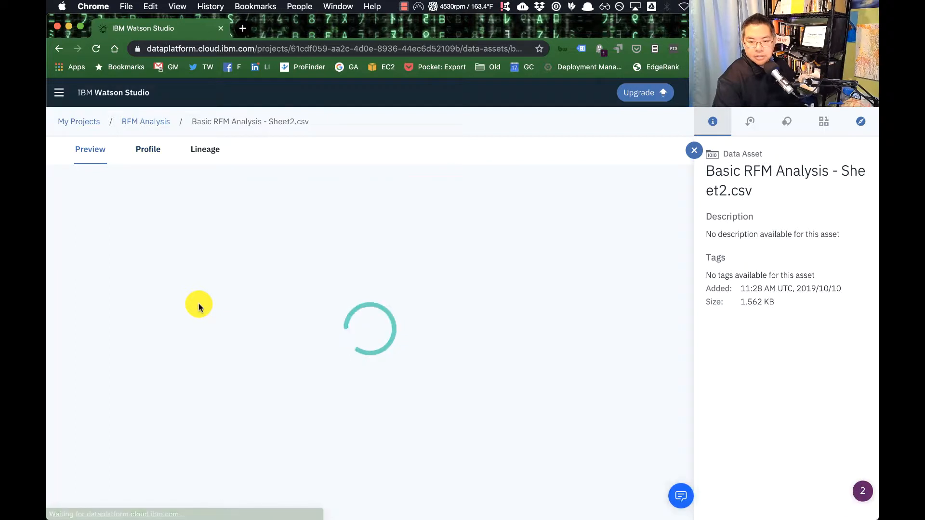
pyautogui.click(59, 49)
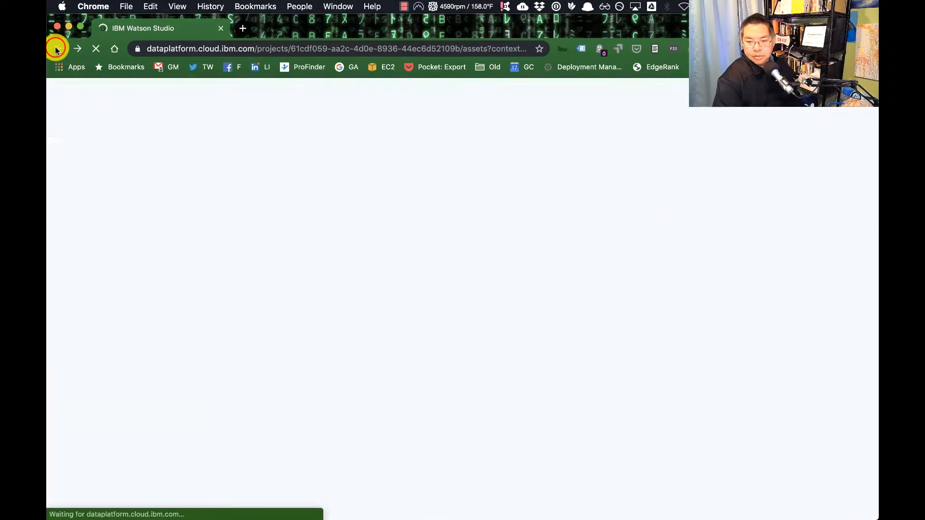
pyautogui.click(631, 304)
pyautogui.click(587, 356)
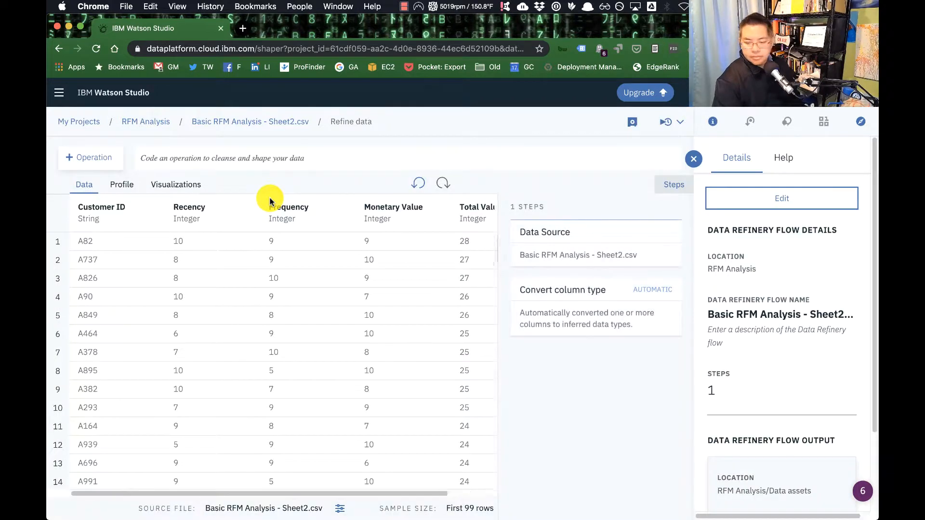
# Step: Start a 3D chart visualization of the refined data, with the flow details pane hidden
pyautogui.click(179, 185)
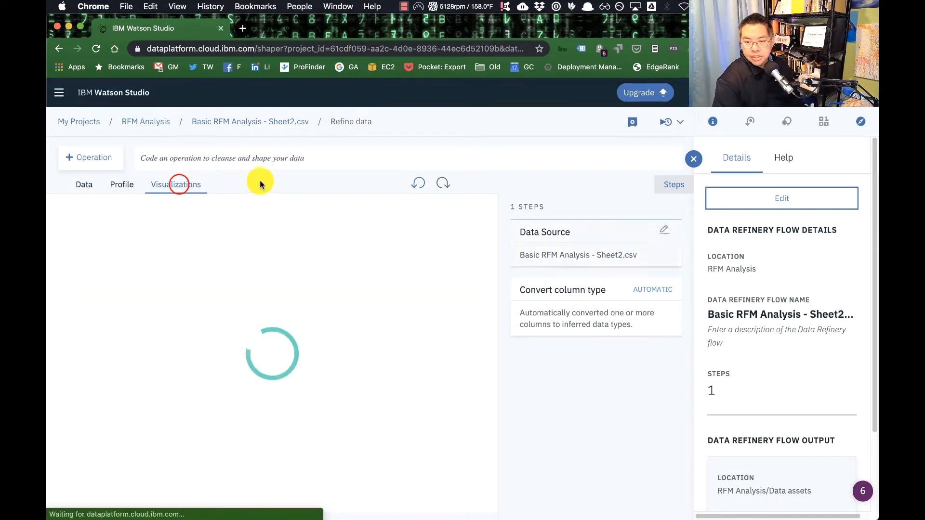
pyautogui.click(695, 163)
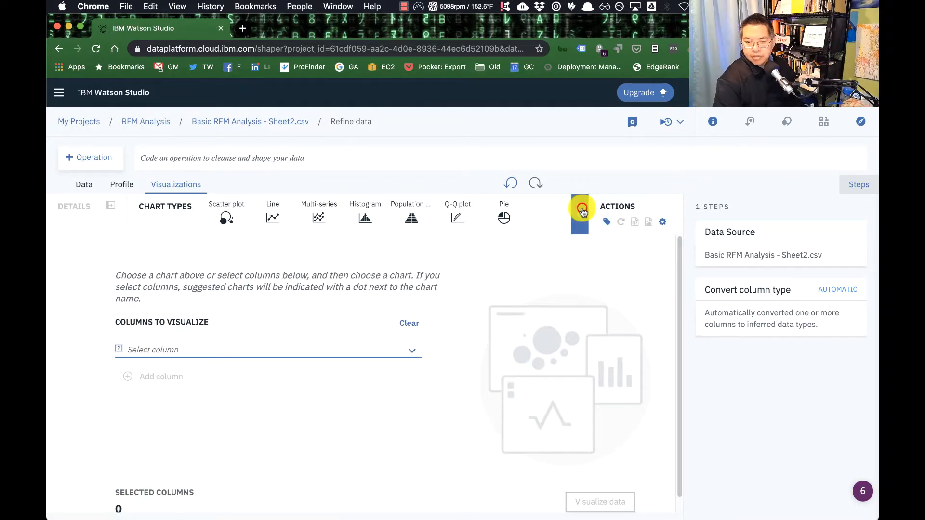
pyautogui.click(580, 213)
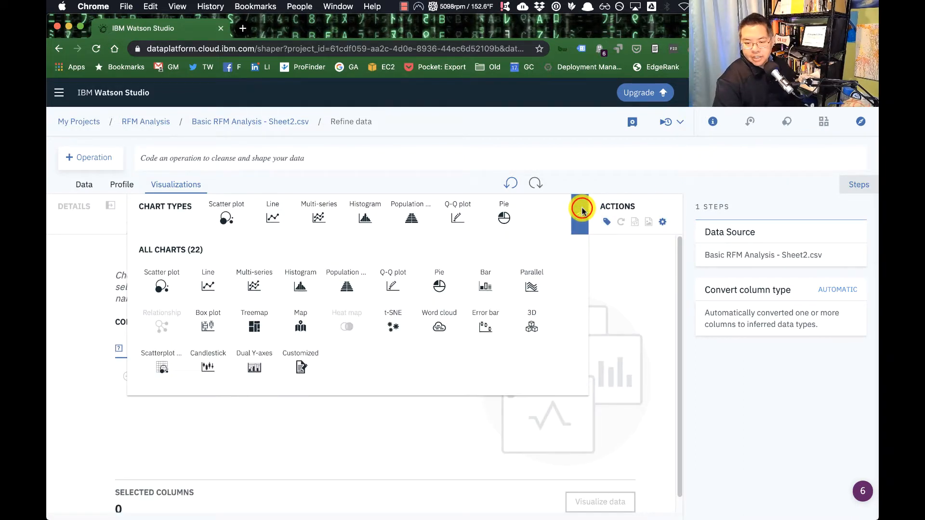
pyautogui.click(516, 320)
# Step: Assign Recency to the X-axis, Frequency to the Y-axis and Monetary Value to the Z-axis of the 3D scatter plot
pyautogui.click(177, 303)
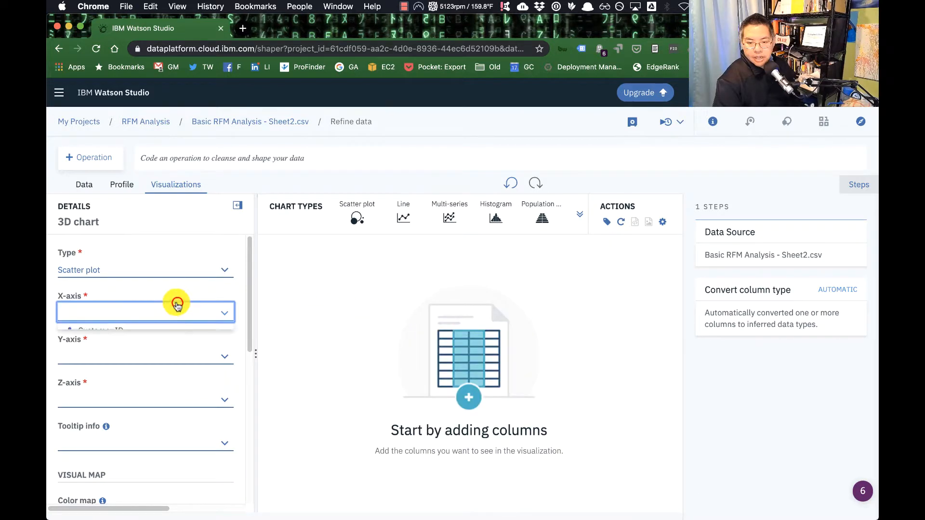
pyautogui.click(144, 347)
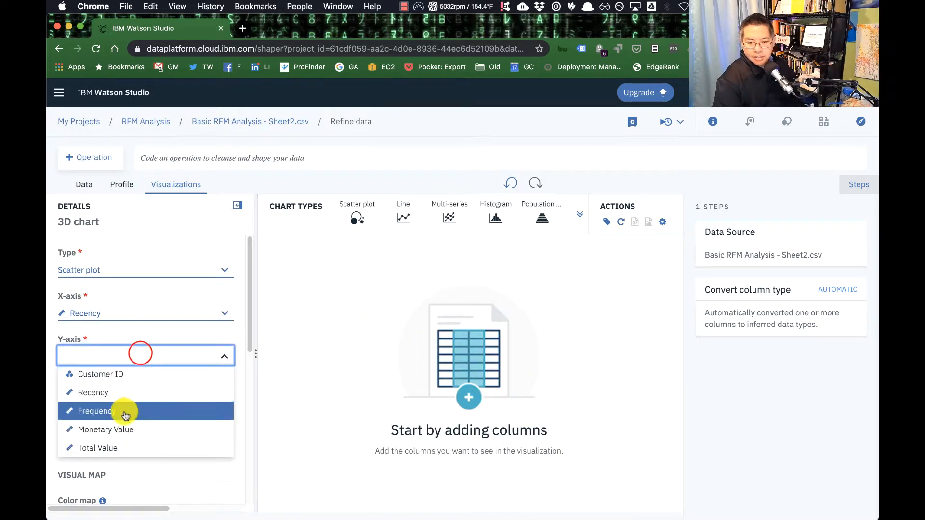
pyautogui.click(124, 412)
pyautogui.click(145, 405)
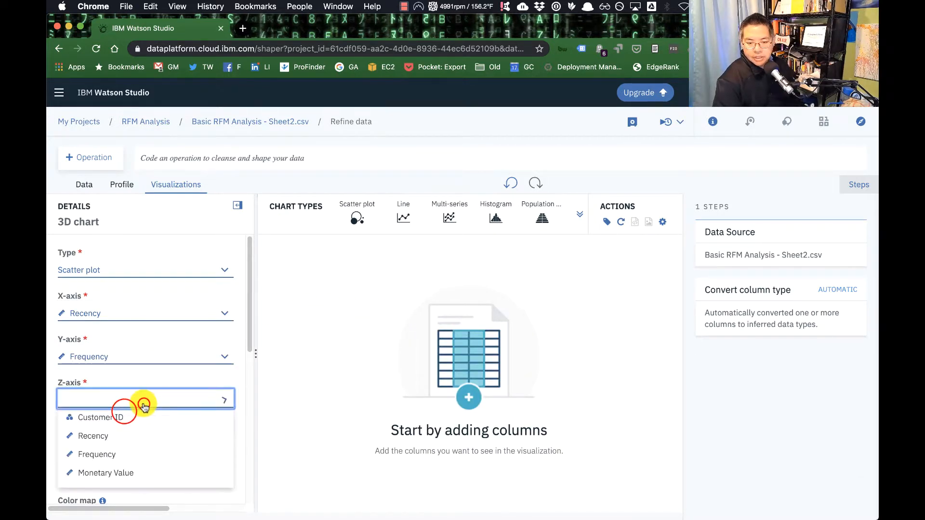
pyautogui.click(135, 468)
# Step: Color the scatter plot's points by Total Value using the color map
pyautogui.scroll(-2, 140, 466)
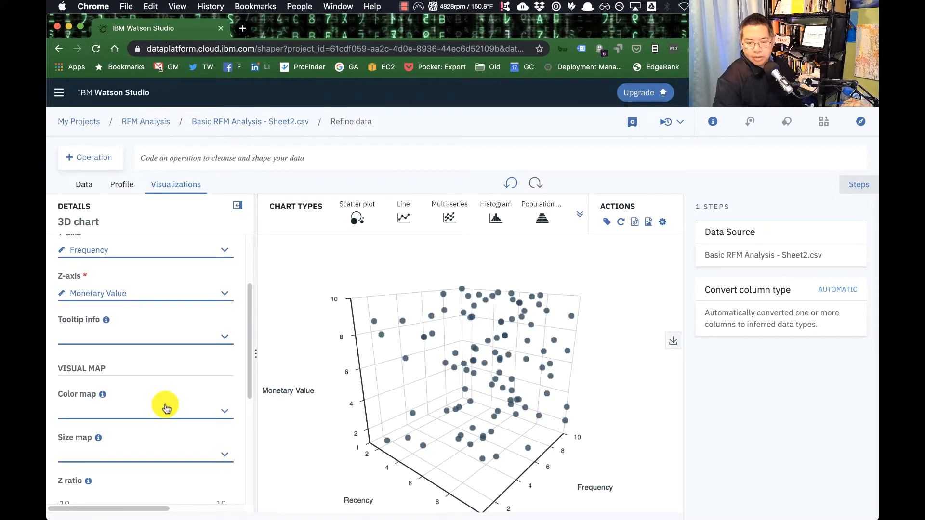
pyautogui.click(165, 407)
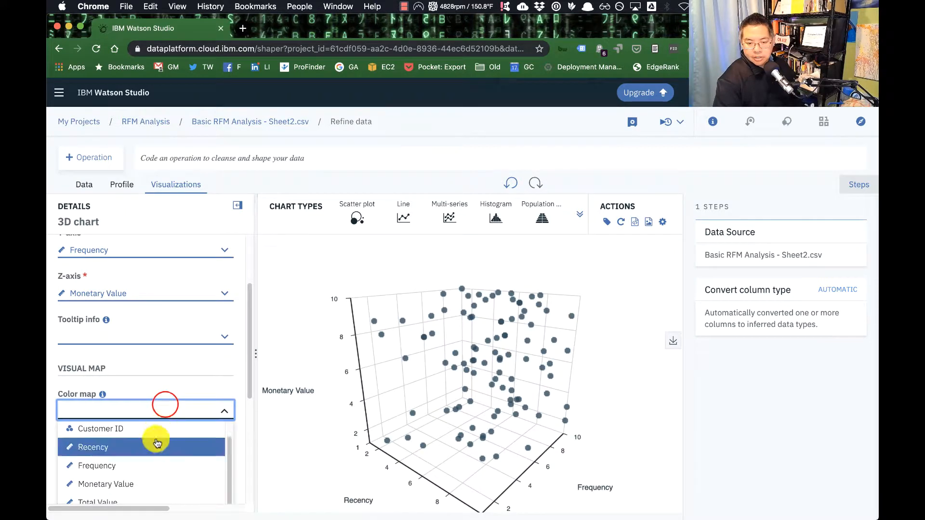
pyautogui.click(139, 499)
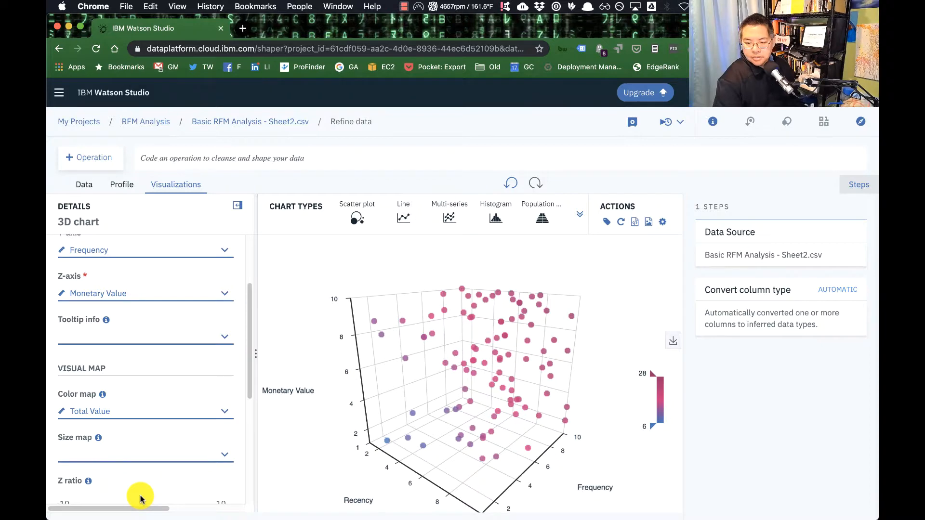
# Step: Examine the 3D scatter plot from several angles and read the scores of individual low- and high-value points
pyautogui.moveTo(533, 388); pyautogui.dragTo(543, 419)
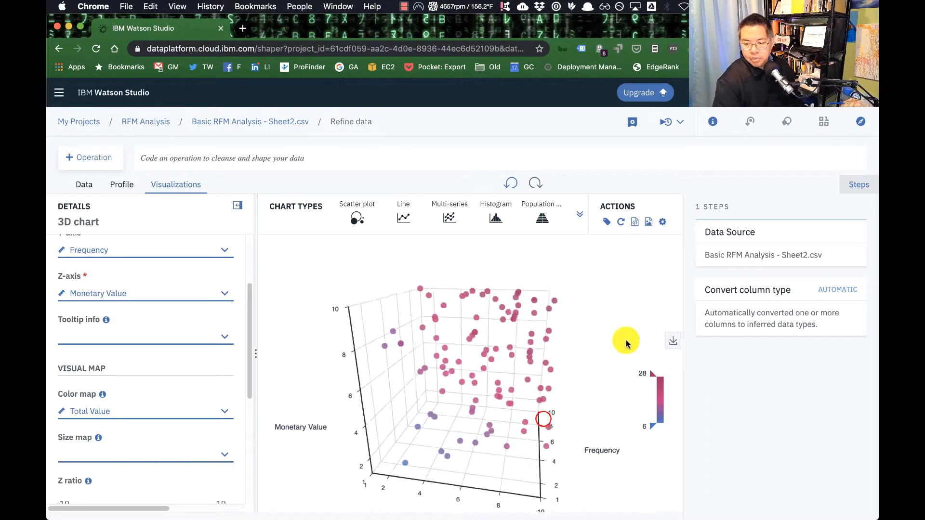
pyautogui.moveTo(408, 467)
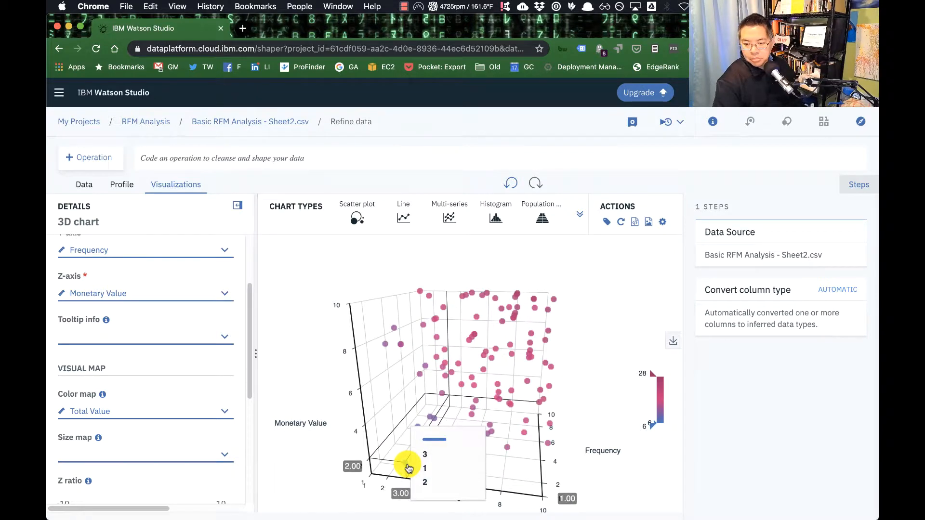
pyautogui.moveTo(458, 460)
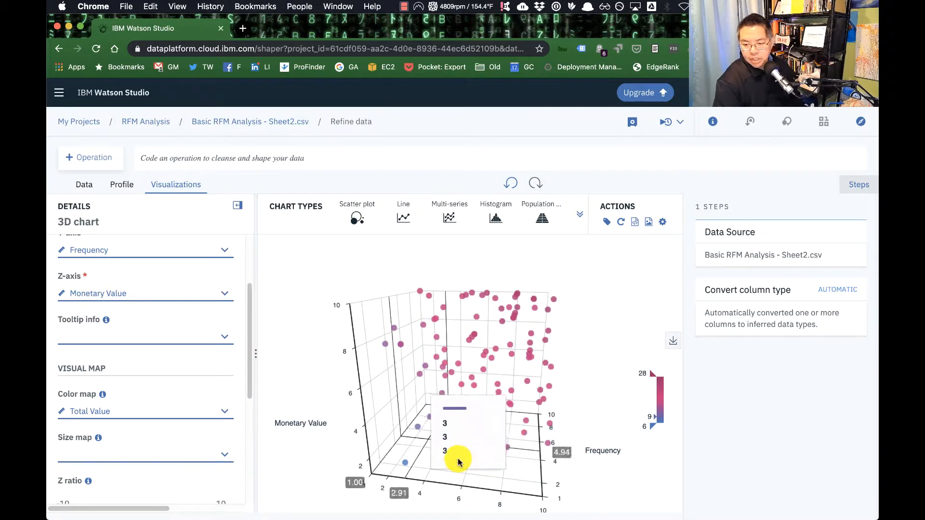
pyautogui.moveTo(331, 468)
pyautogui.mouseDown()
pyautogui.moveTo(444, 407)
pyautogui.moveTo(551, 443)
pyautogui.moveTo(554, 432)
pyautogui.moveTo(523, 438)
pyautogui.moveTo(516, 455)
pyautogui.moveTo(517, 447)
pyautogui.mouseUp()
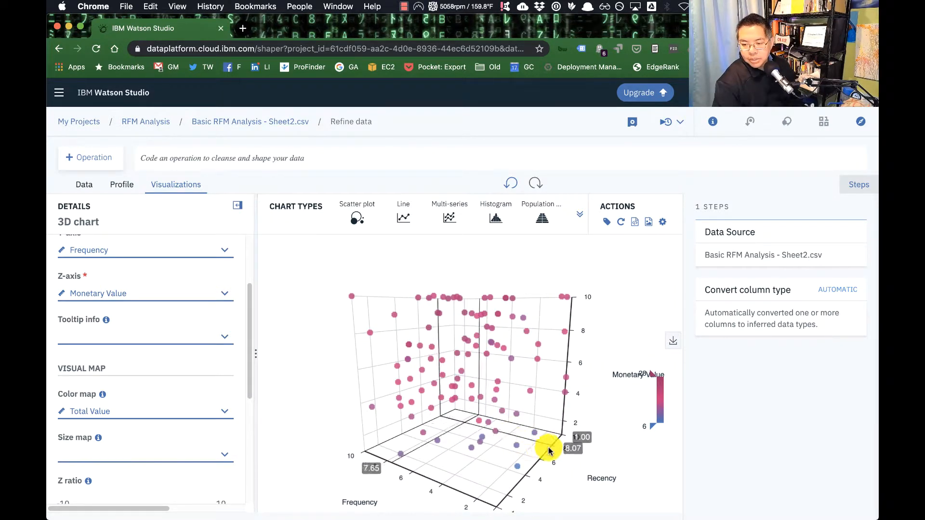
pyautogui.moveTo(616, 459); pyautogui.dragTo(487, 429)
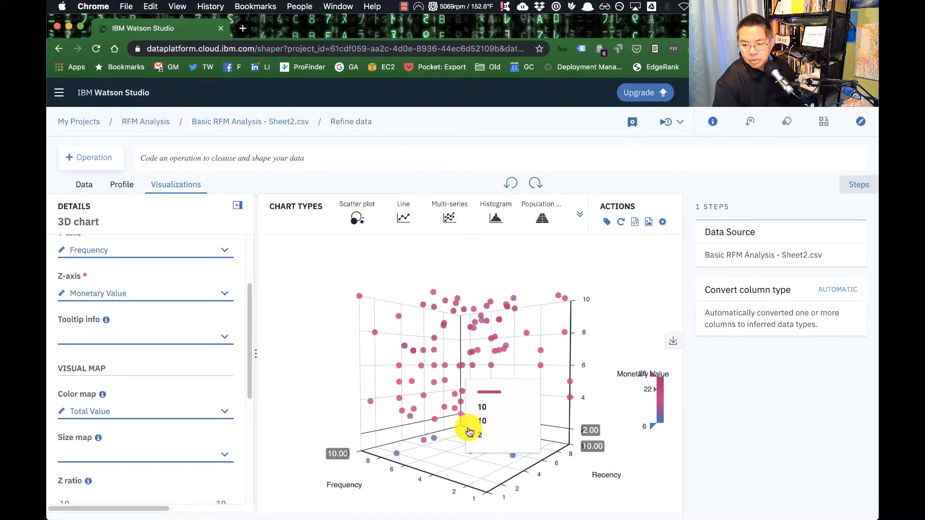
# Step: Add Customer ID to the chart's tooltip info and inspect individual customers with low and high monetary value
pyautogui.click(163, 338)
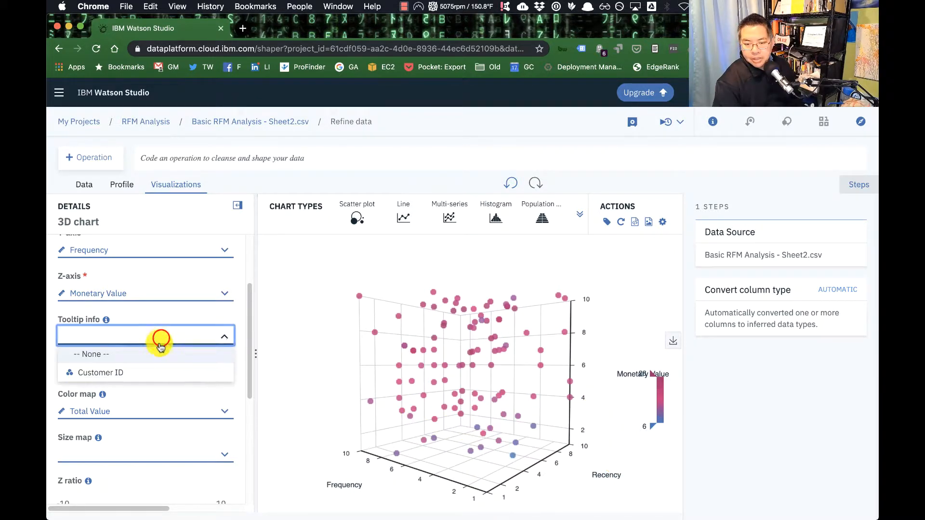
pyautogui.click(148, 374)
pyautogui.moveTo(352, 464); pyautogui.dragTo(336, 412)
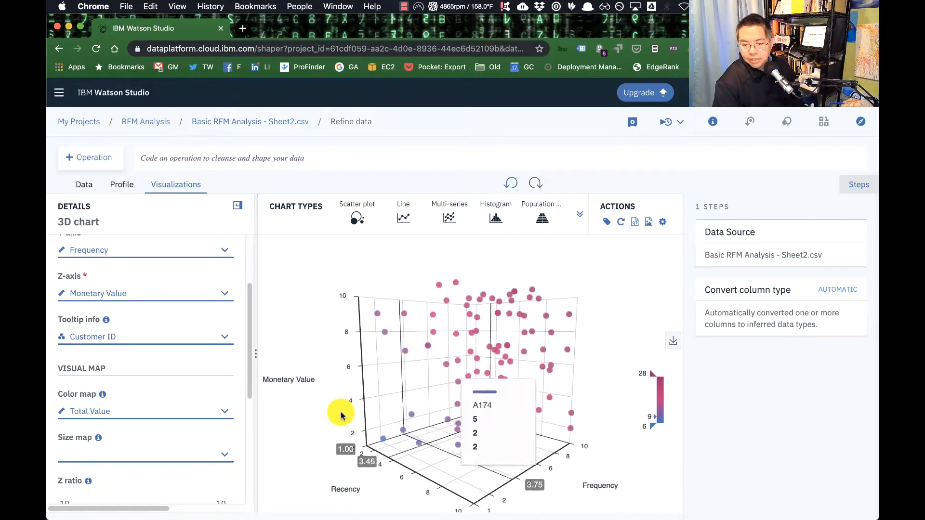
pyautogui.moveTo(546, 488); pyautogui.dragTo(576, 489)
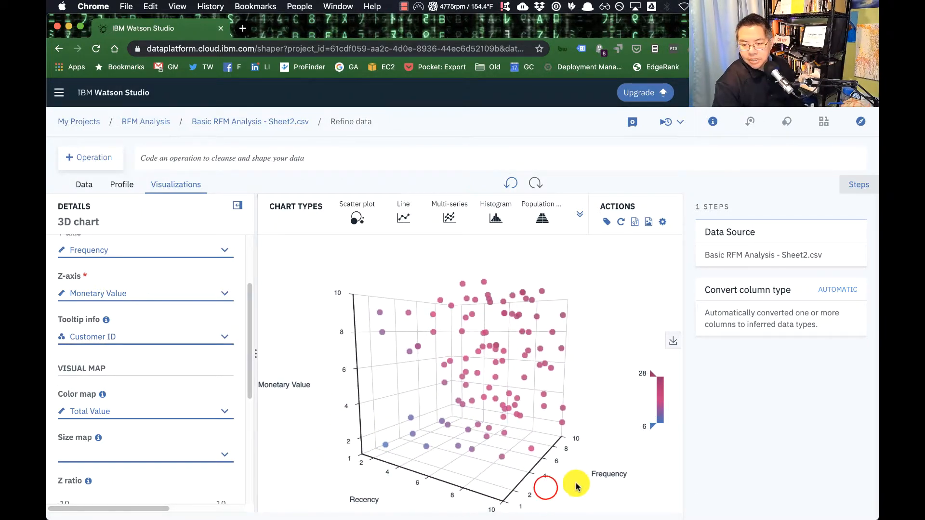
pyautogui.click(562, 423)
pyautogui.moveTo(563, 425)
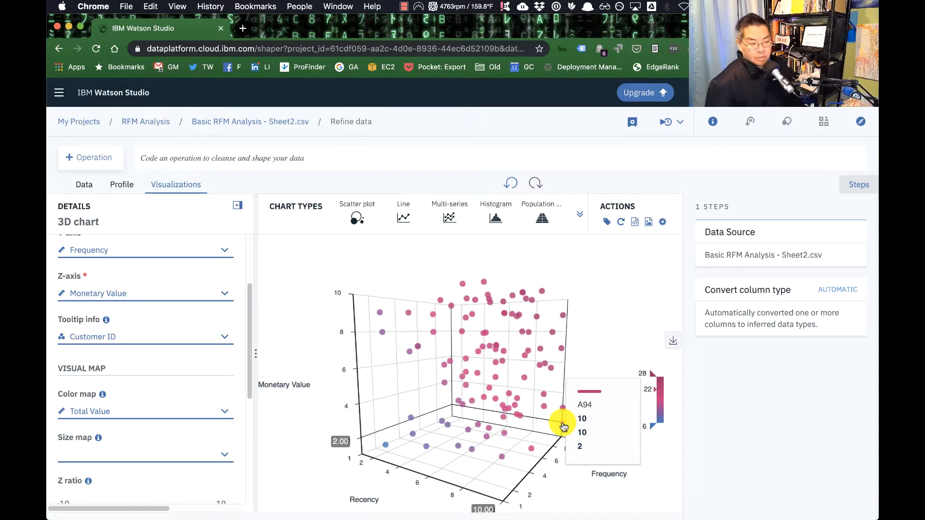
pyautogui.moveTo(305, 432); pyautogui.dragTo(405, 471)
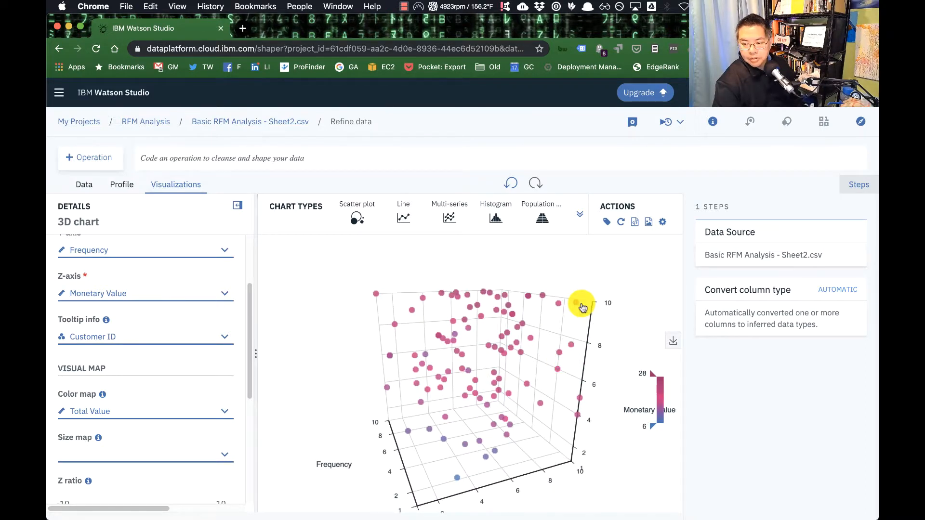
pyautogui.moveTo(582, 308)
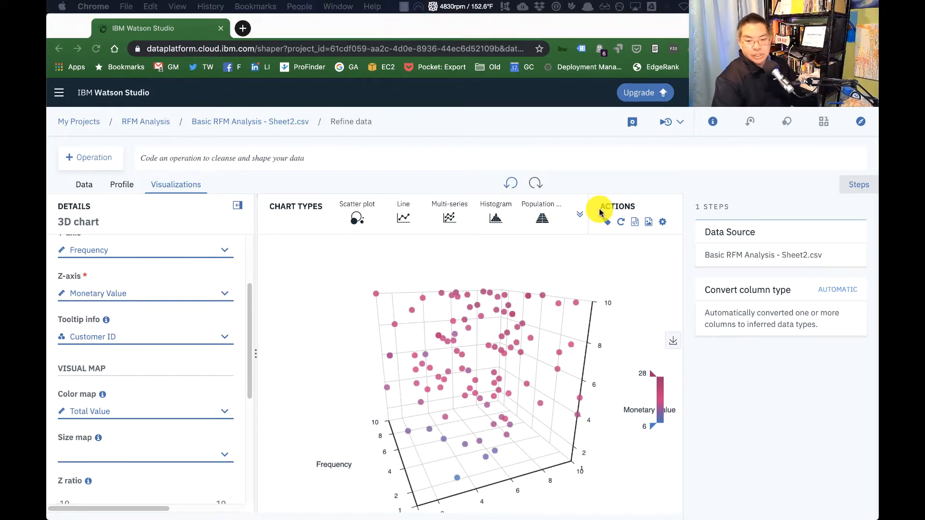
# Step: Switch to the Basic RFM Analysis spreadsheet in Google Sheets and dismiss the finished downloads bar
pyautogui.press('super+grave')
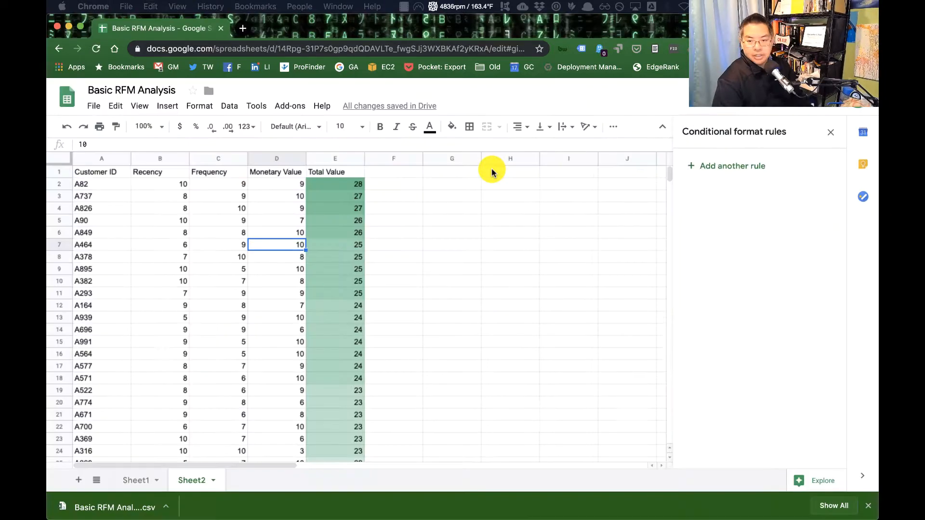
pyautogui.click(868, 505)
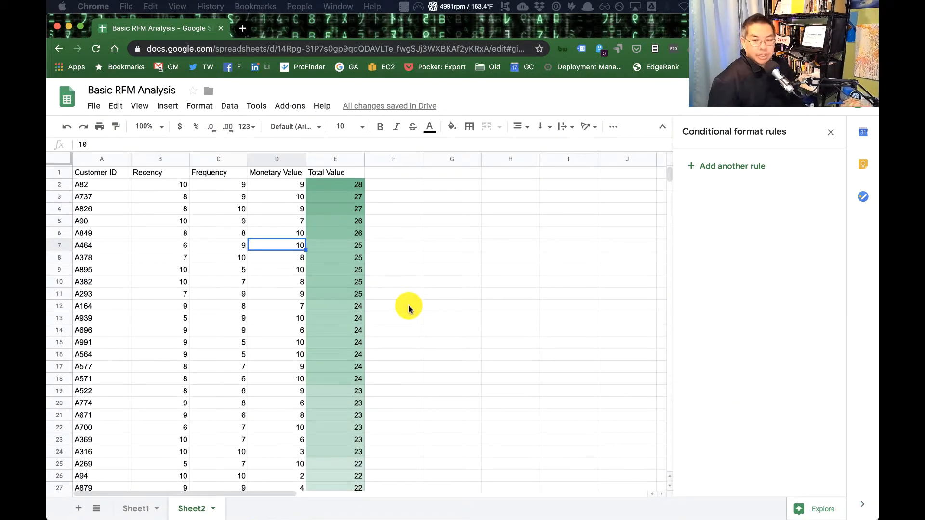